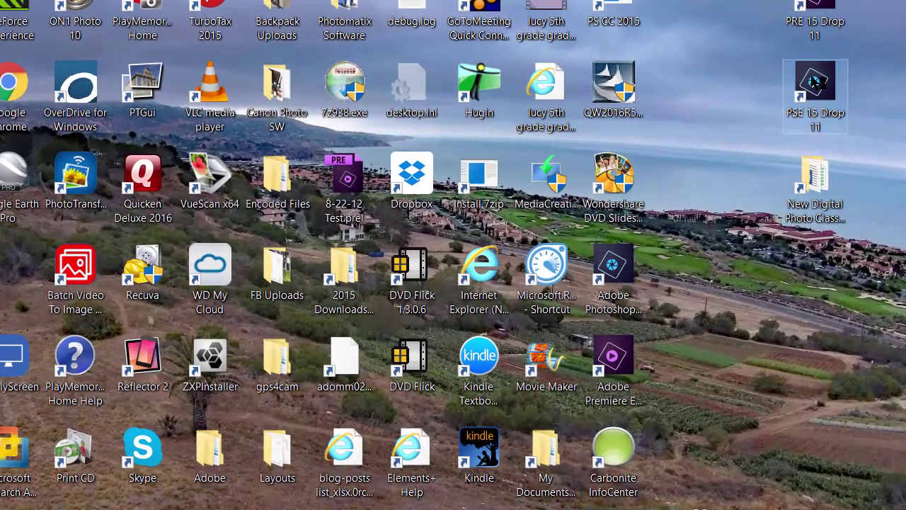
Launch Photoshop Elements 15 from its desktop shortcut to reach the welcome screen
double_click(815, 84)
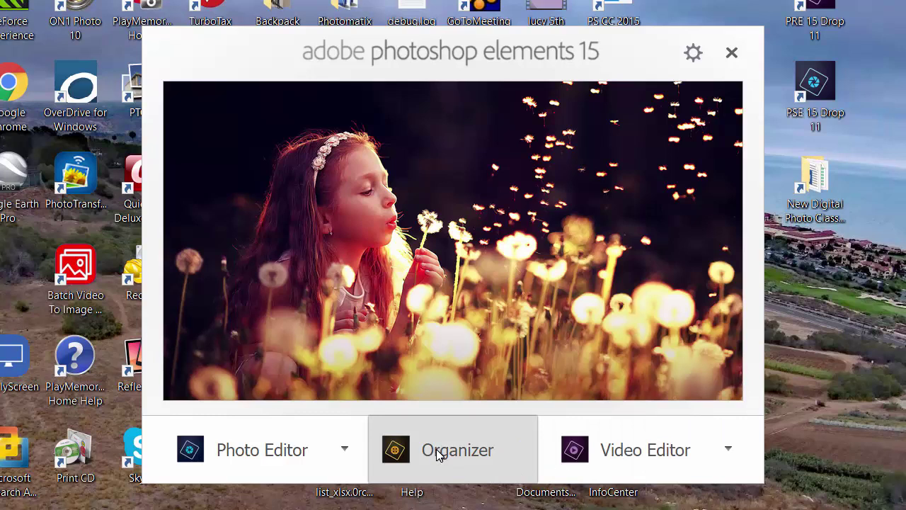
Open the Organizer and choose Remind Me Next Time for the backup reminder
click(439, 455)
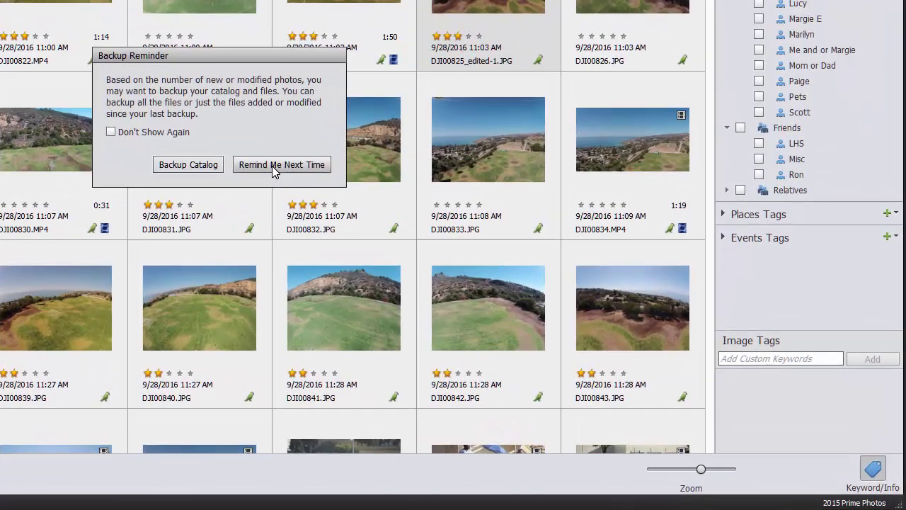
click(483, 258)
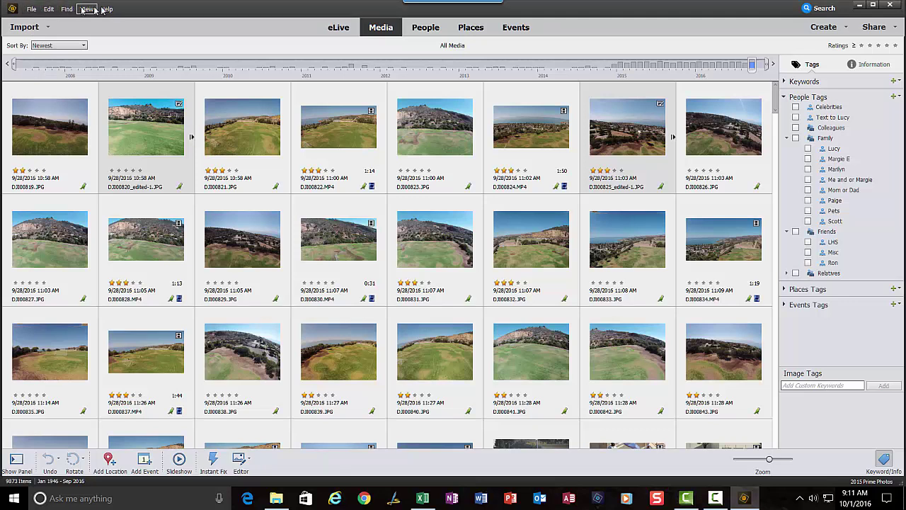
click(30, 9)
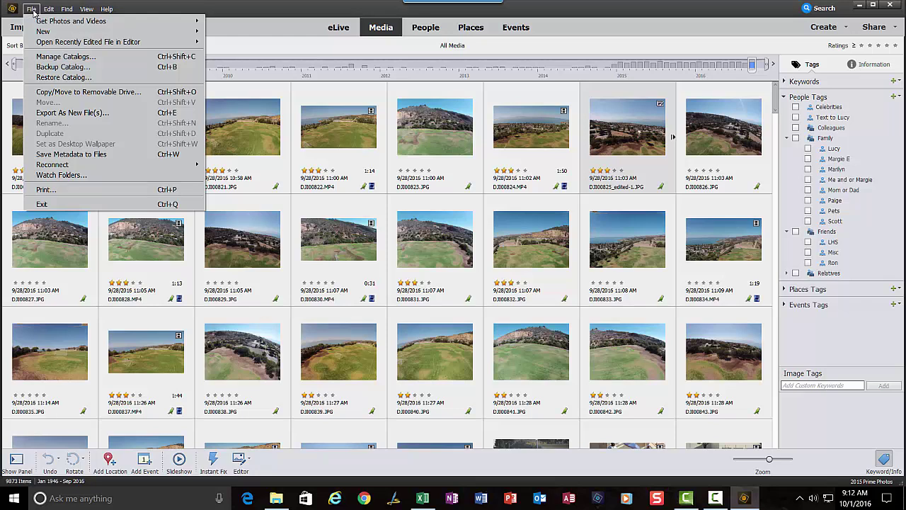
mouse_move(49, 9)
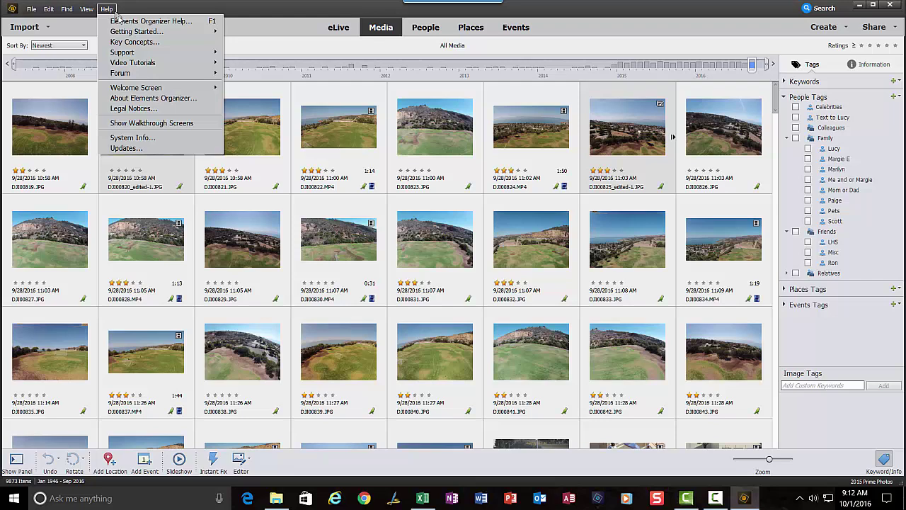
click(281, 13)
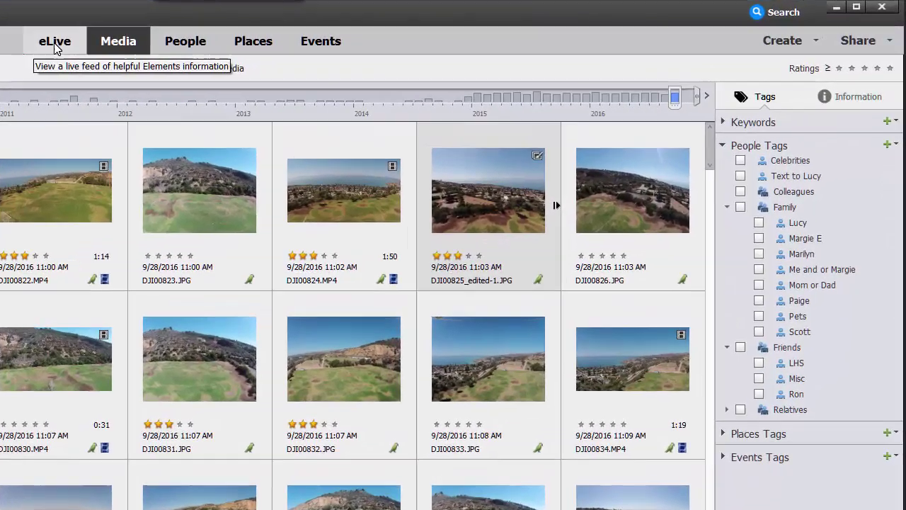
Browse the eLive feed's article cards, such as tips on catchlights and motion paths
click(339, 31)
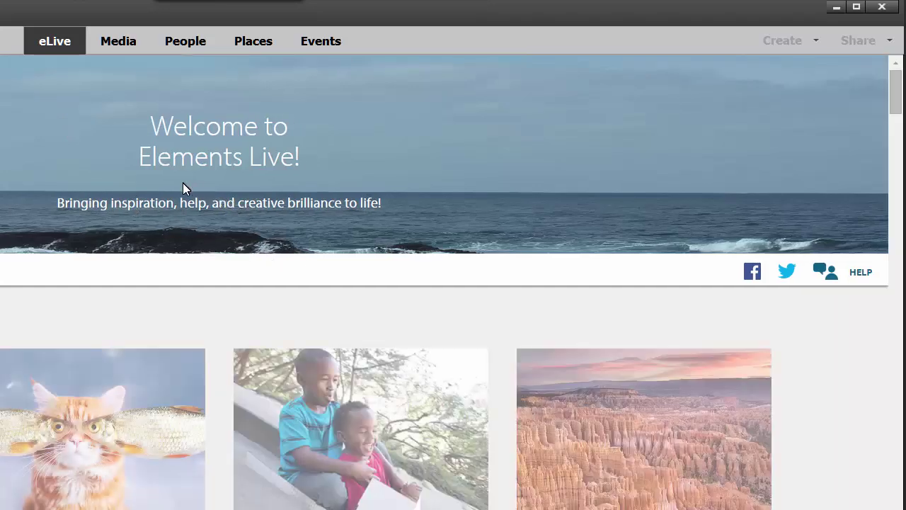
scroll(296, 460, down, 7)
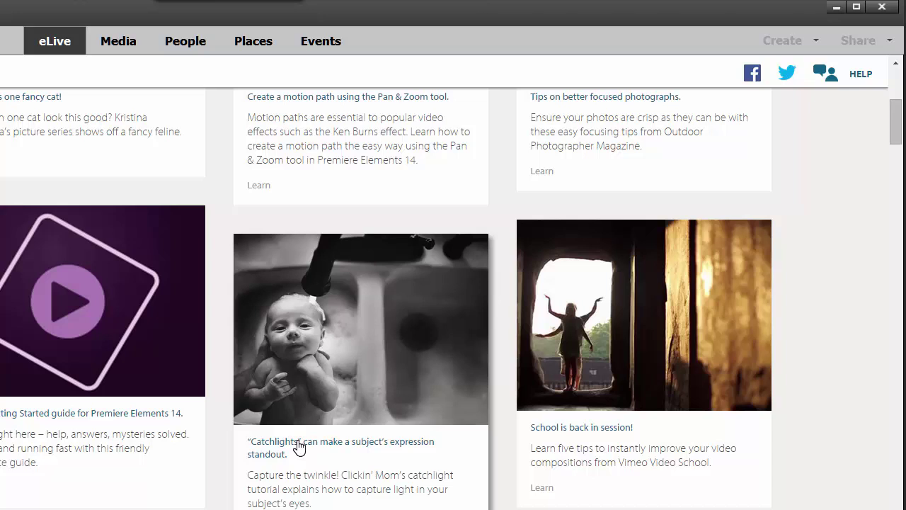
scroll(299, 447, down, 1)
scroll(299, 447, up, 2)
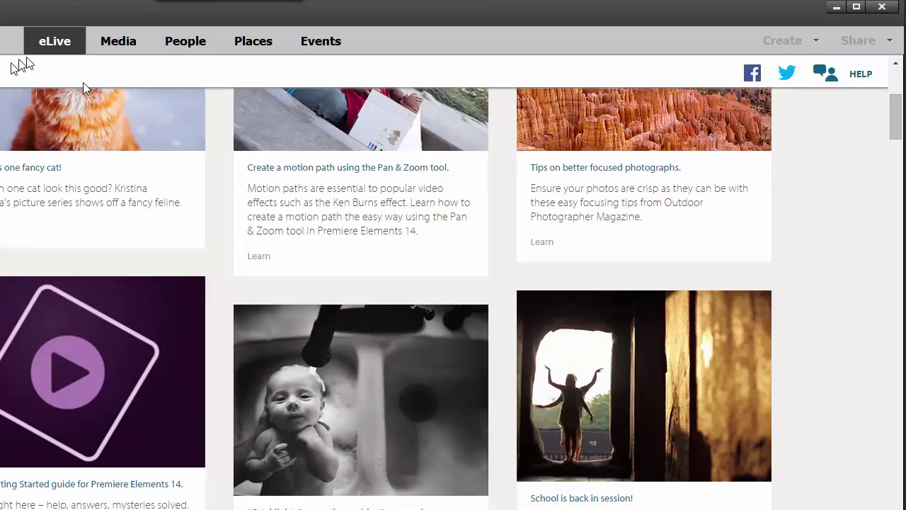
Back in the All Media grid, give DSC00070.JPG a four-star rating
click(126, 39)
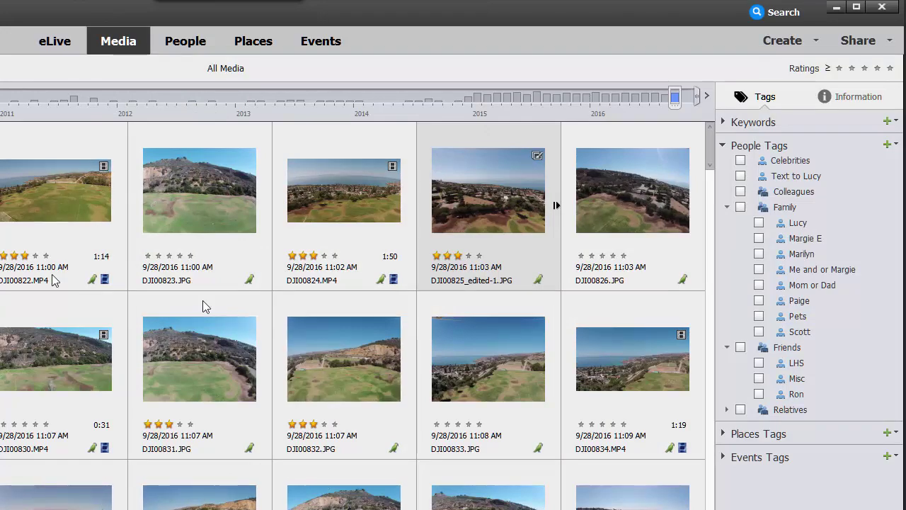
scroll(319, 459, down, 2)
scroll(319, 467, up, 2)
scroll(316, 482, down, 10)
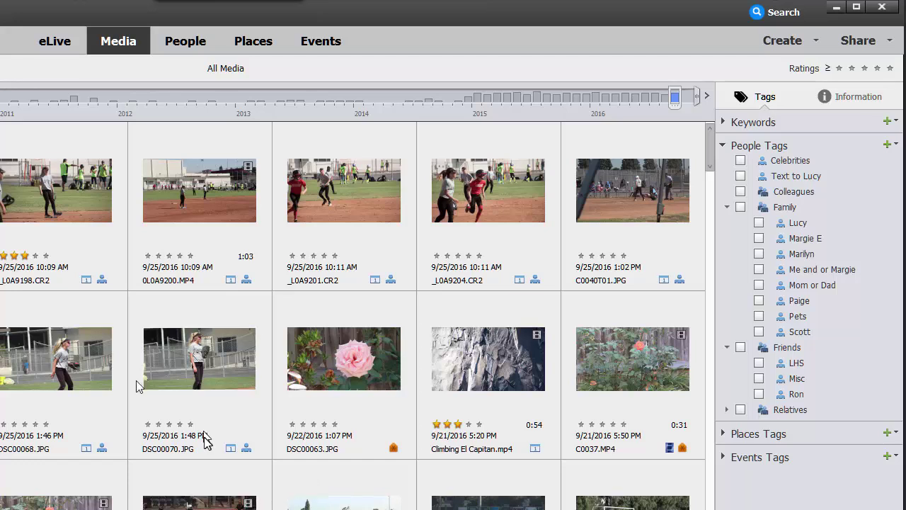
click(180, 424)
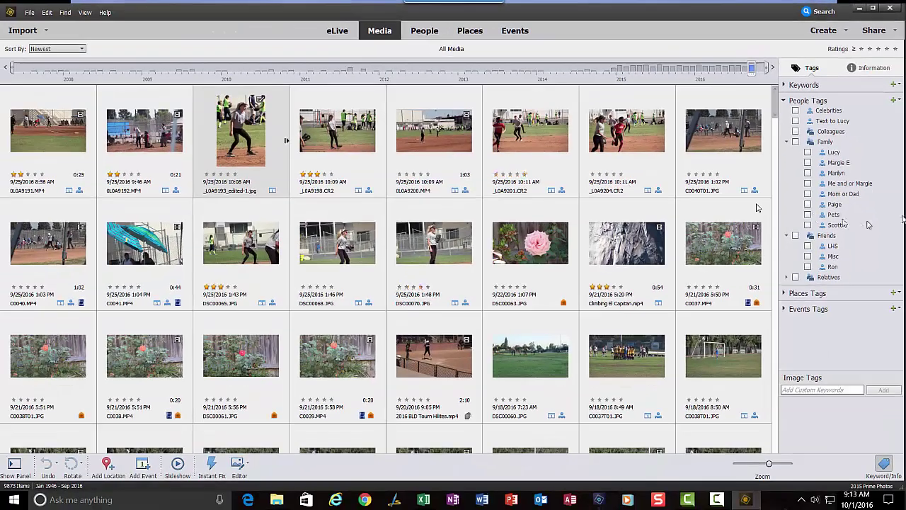
scroll(127, 141, up, 5)
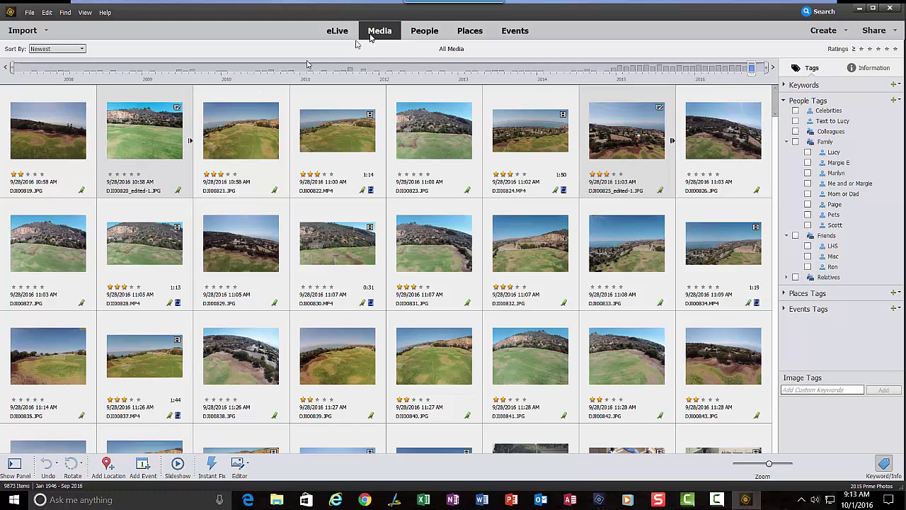
View the People tab's face tiles showing named people and their photo counts
click(424, 31)
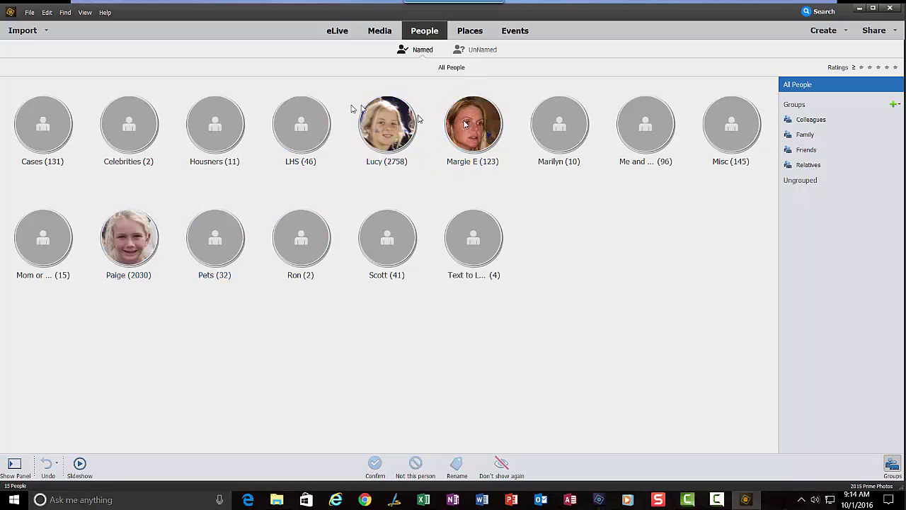
mouse_move(373, 122)
mouse_move(451, 122)
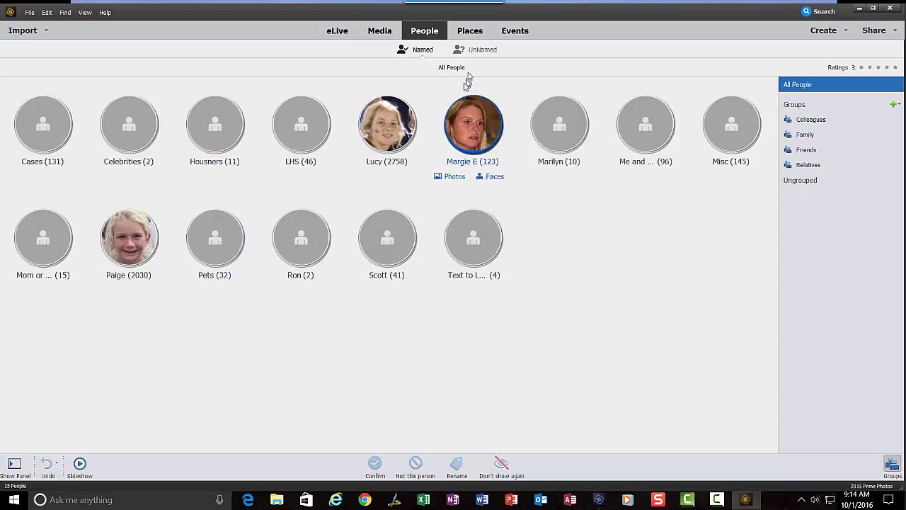
Open the Places map and pan east to show the Europe and Asia photo pins
click(473, 35)
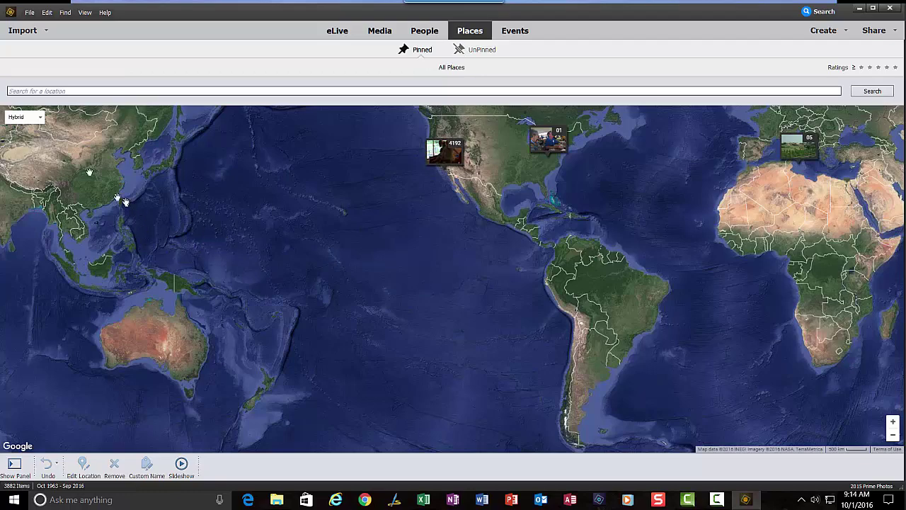
drag(75, 153, 630, 323)
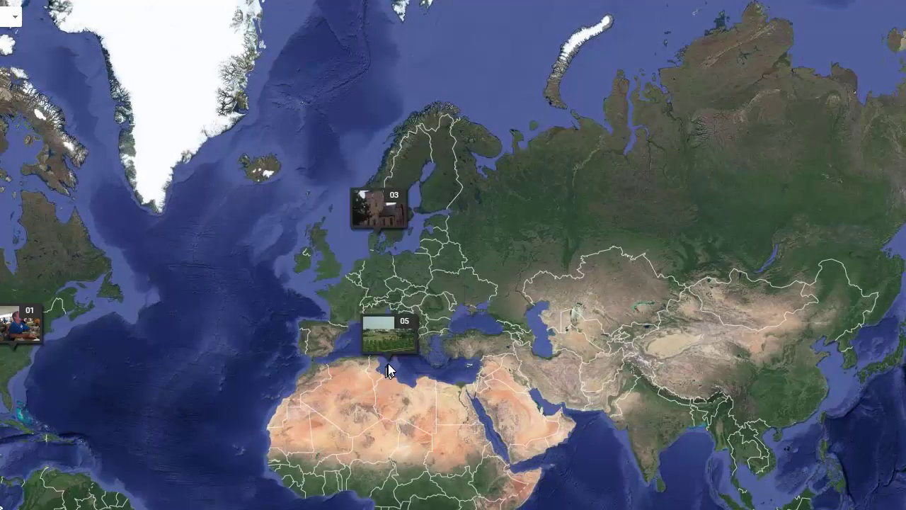
mouse_move(409, 357)
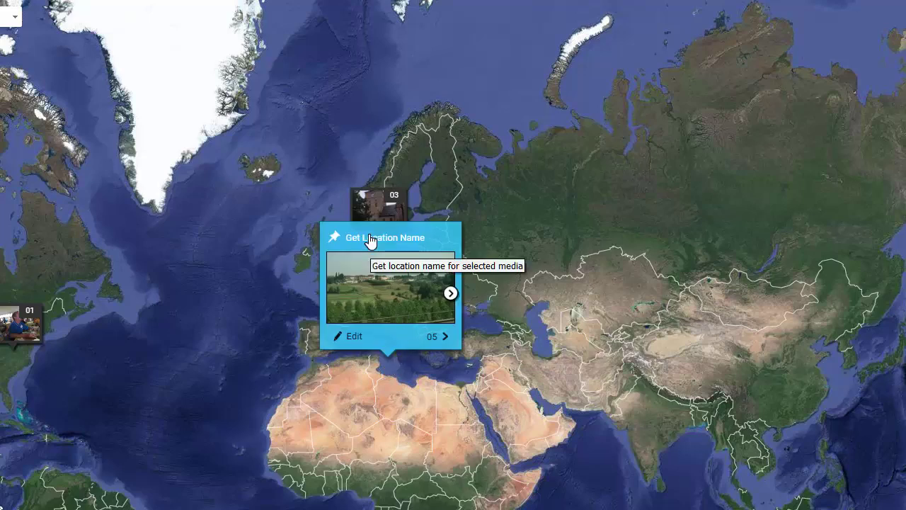
mouse_move(408, 205)
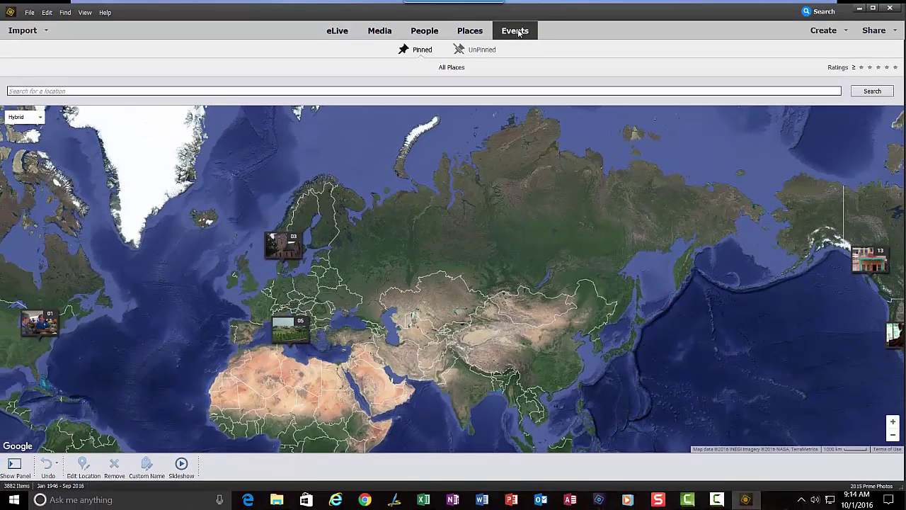
Show the Events tab listing 72 named events like 2016 Mammoth and 2015 Xmas
click(519, 32)
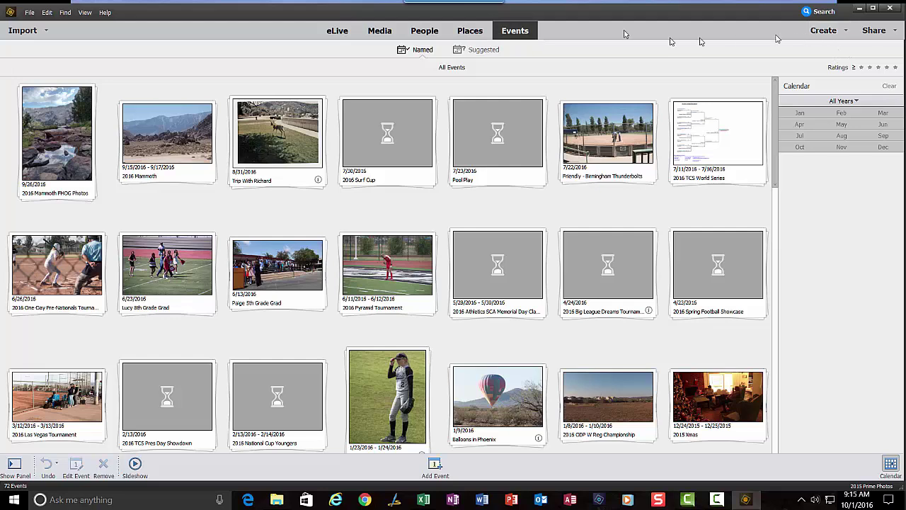
Return to All Media, then review Create projects and Share destinations like Facebook, Email and YouTube
click(389, 35)
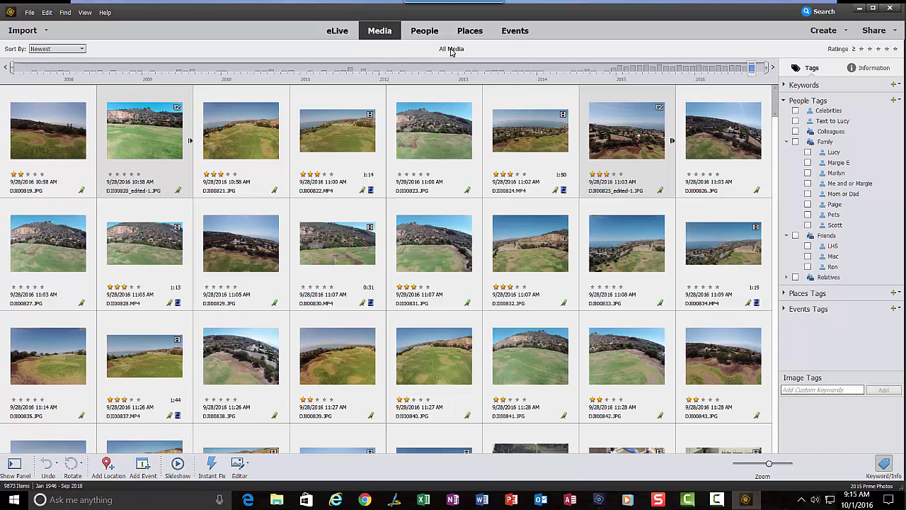
scroll(530, 197, down, 10)
scroll(527, 193, up, 10)
click(822, 34)
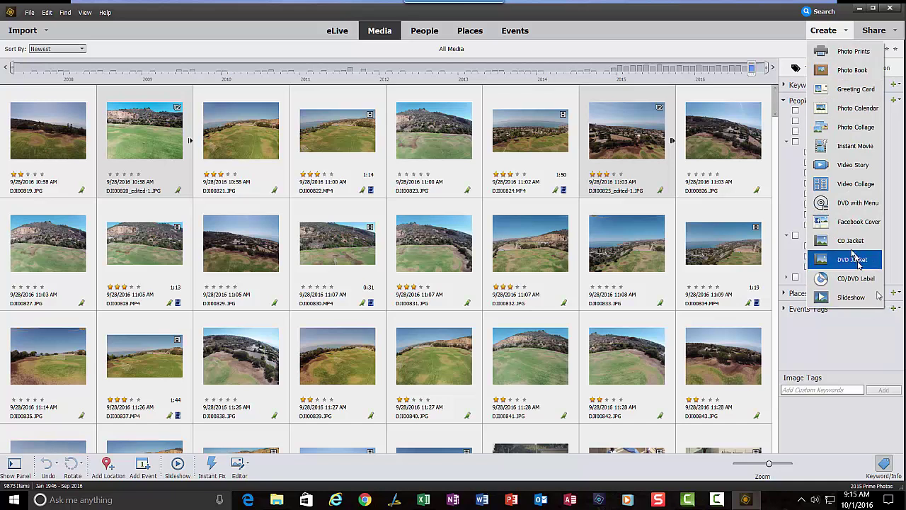
click(885, 34)
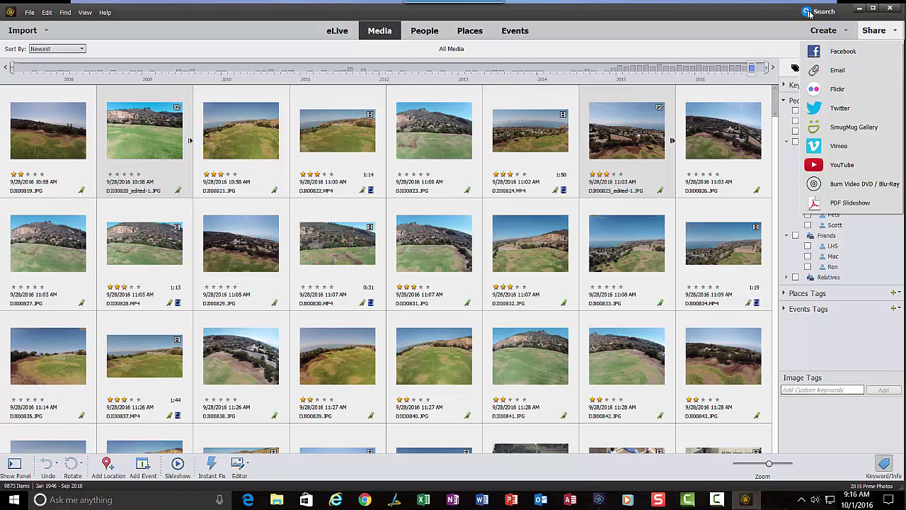
Switch to the new Search view and show its People search categories
click(805, 12)
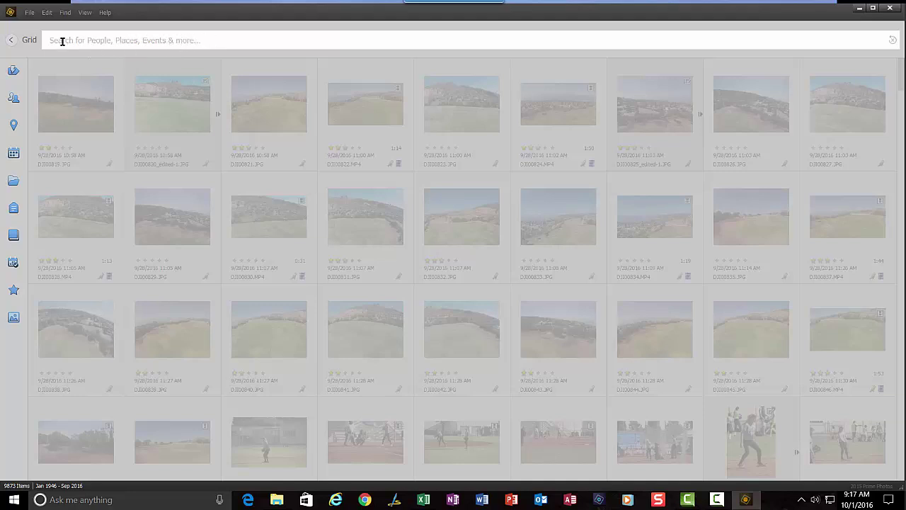
click(13, 70)
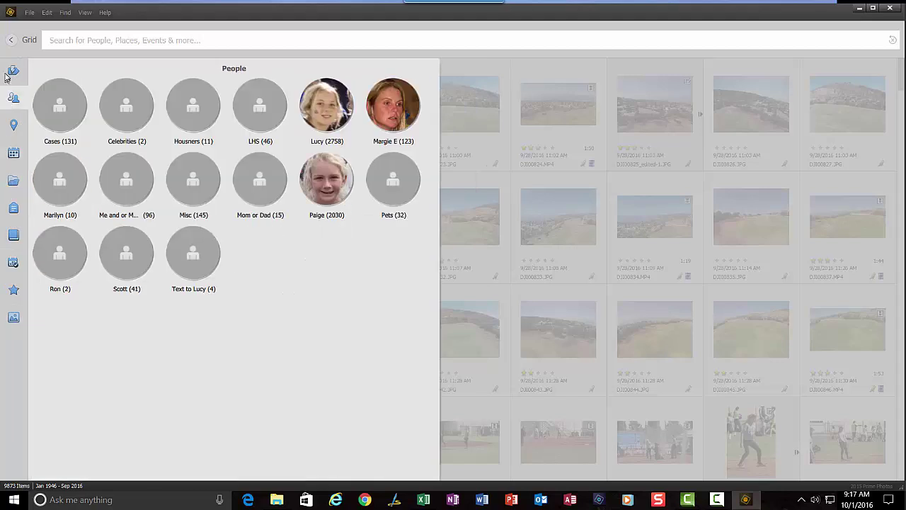
mouse_move(12, 74)
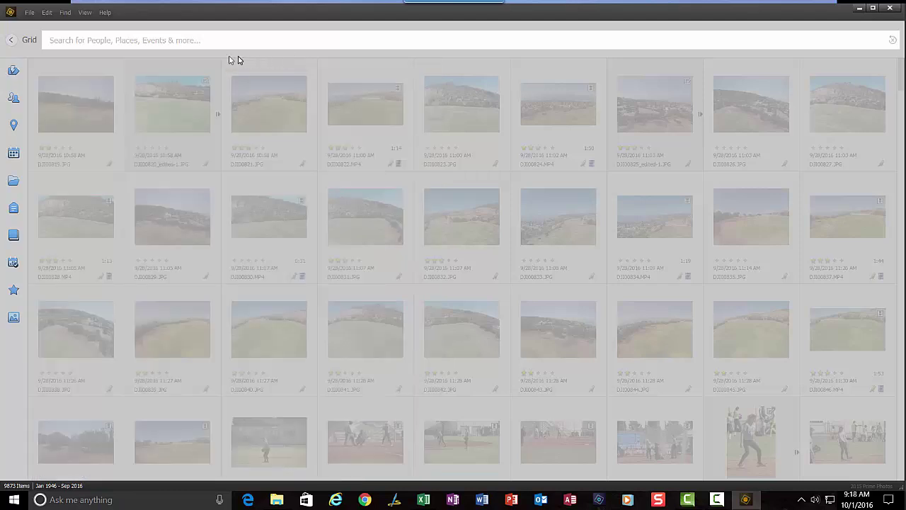
Review the Search sidebar categories down to the Ratings filter for one to five stars
mouse_move(10, 75)
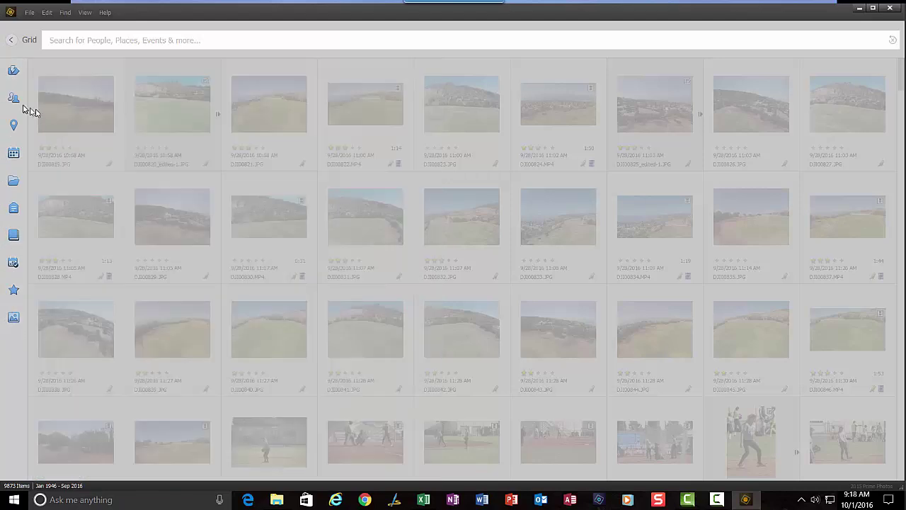
mouse_move(11, 100)
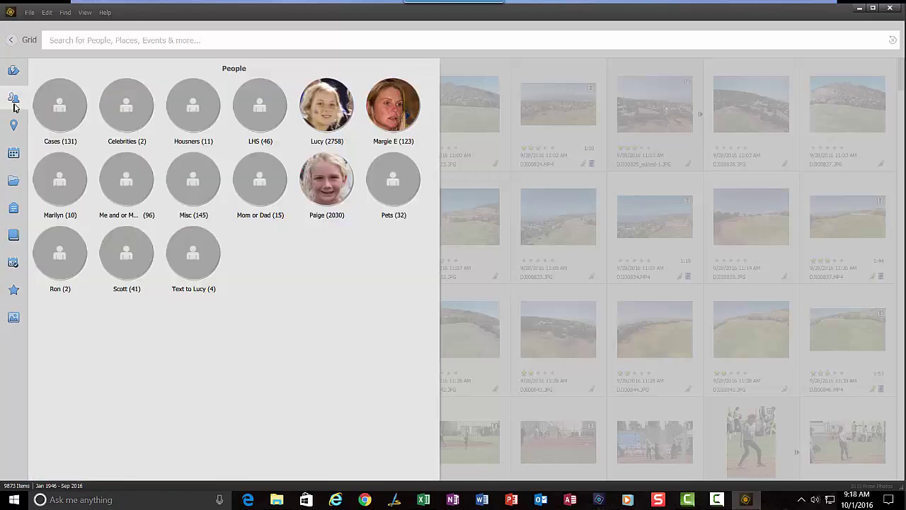
mouse_move(19, 135)
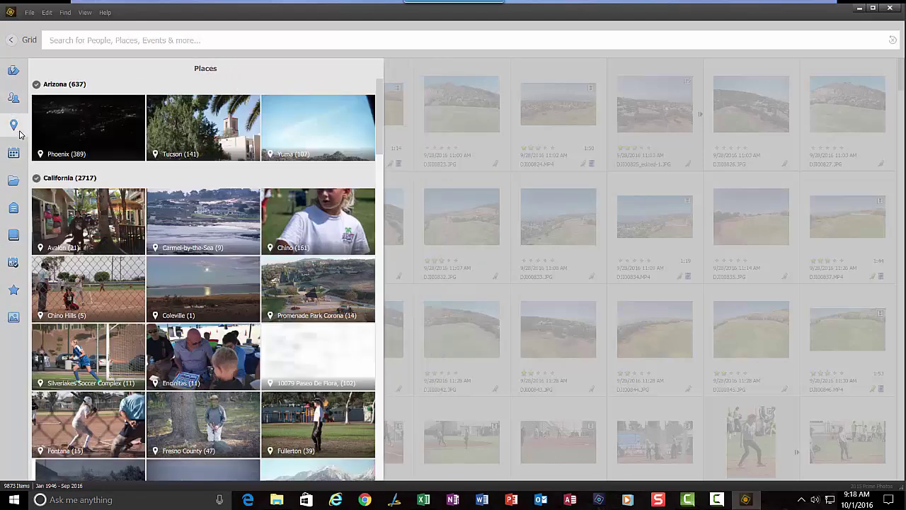
mouse_move(14, 154)
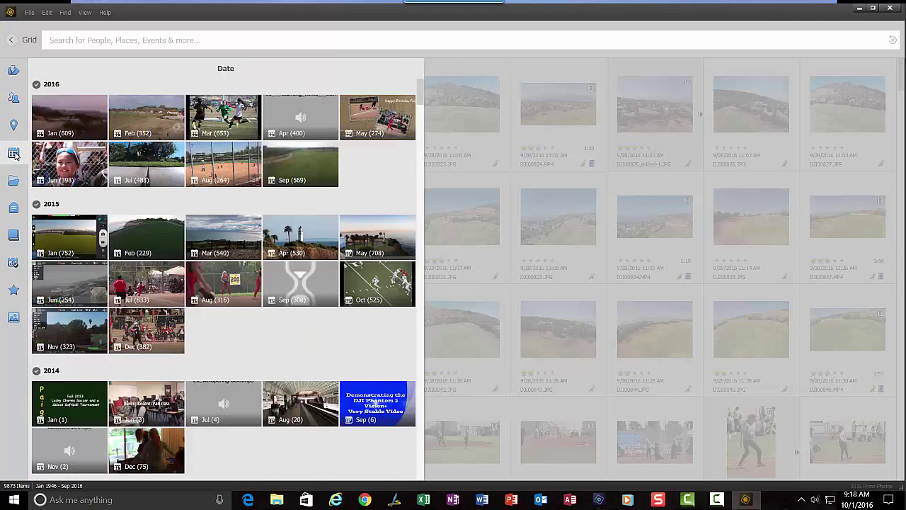
mouse_move(13, 177)
mouse_move(15, 212)
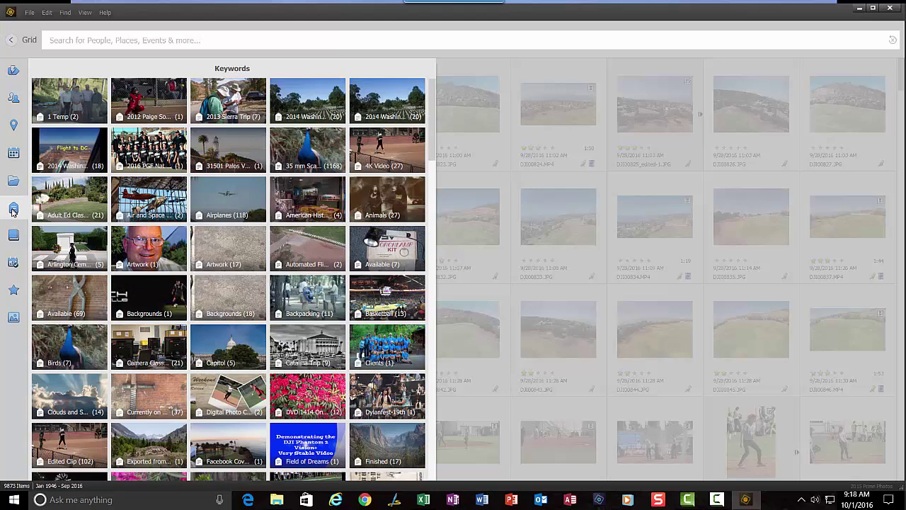
mouse_move(14, 236)
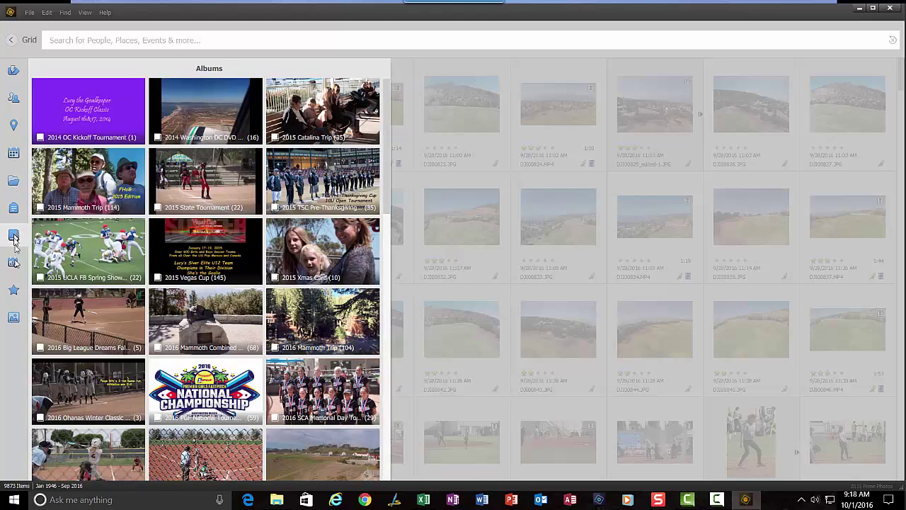
mouse_move(13, 267)
mouse_move(14, 292)
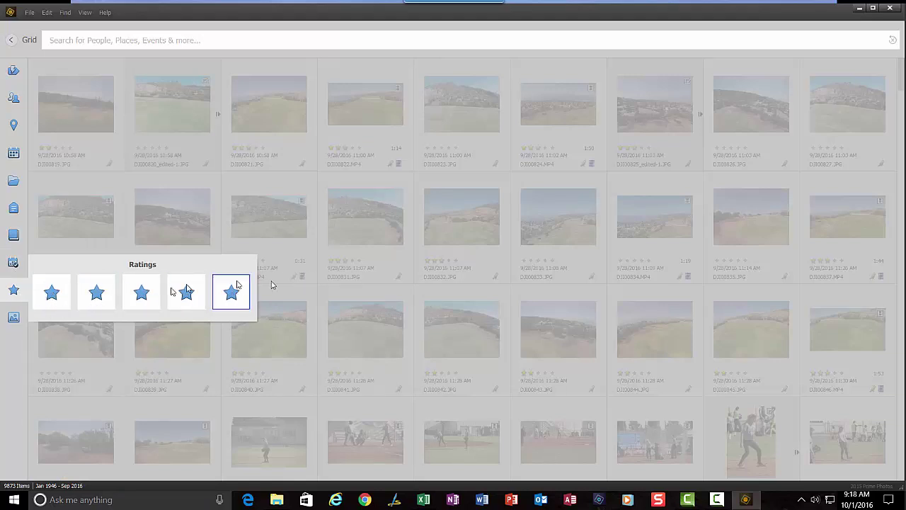
Filter to items rated five stars and let the 73 matching results load
click(223, 298)
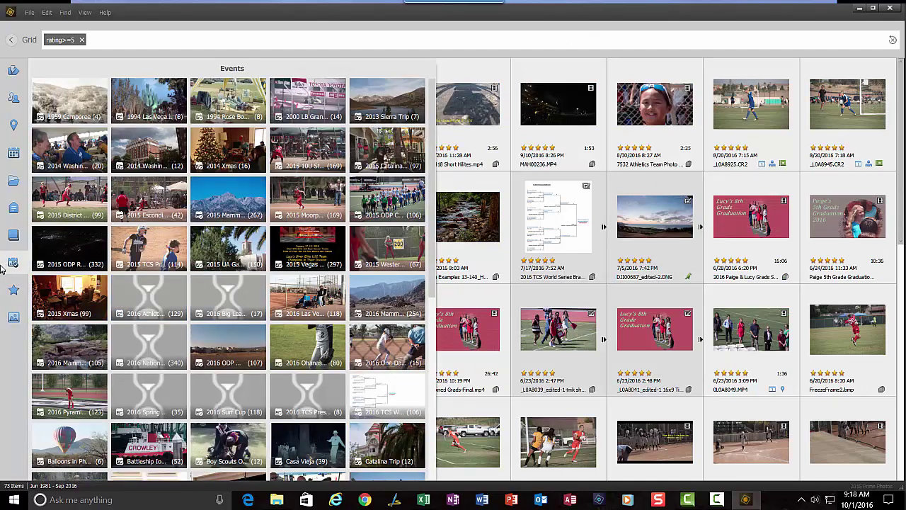
mouse_move(15, 324)
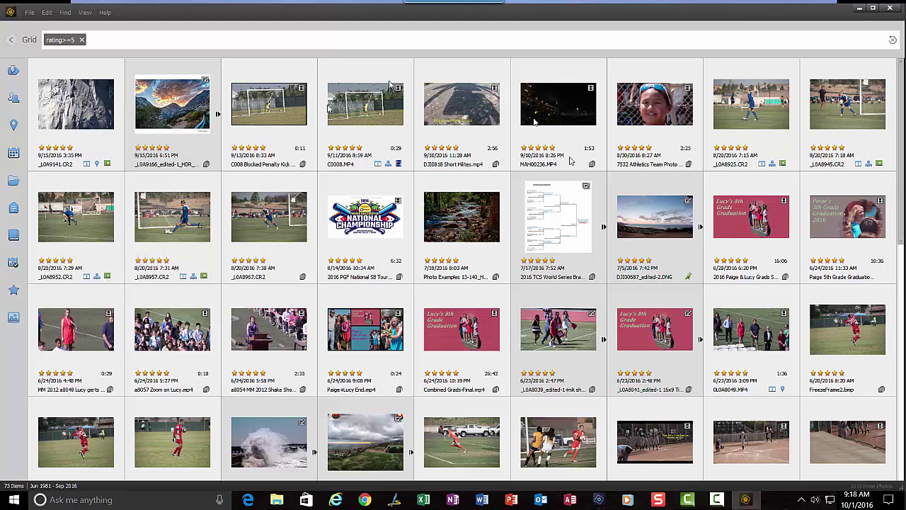
Go back to the Media view, keeping the five-star results beside the Tags panel
click(29, 39)
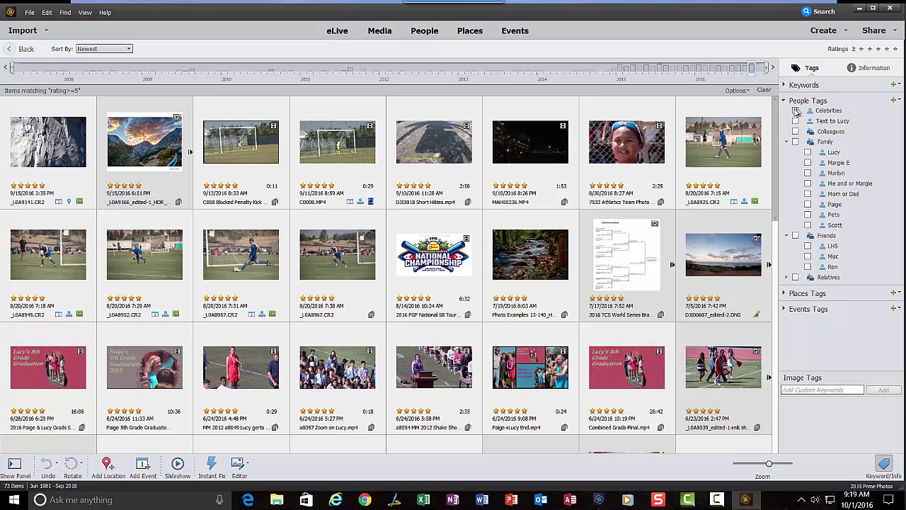
Collapse People Tags, then expand and collapse Places Tags and Events Tags in turn
click(785, 101)
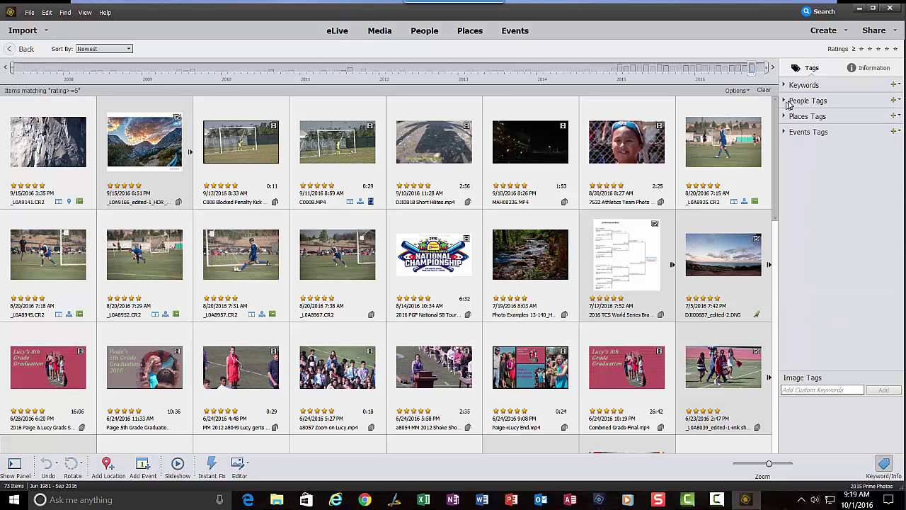
click(785, 102)
click(785, 102)
click(785, 116)
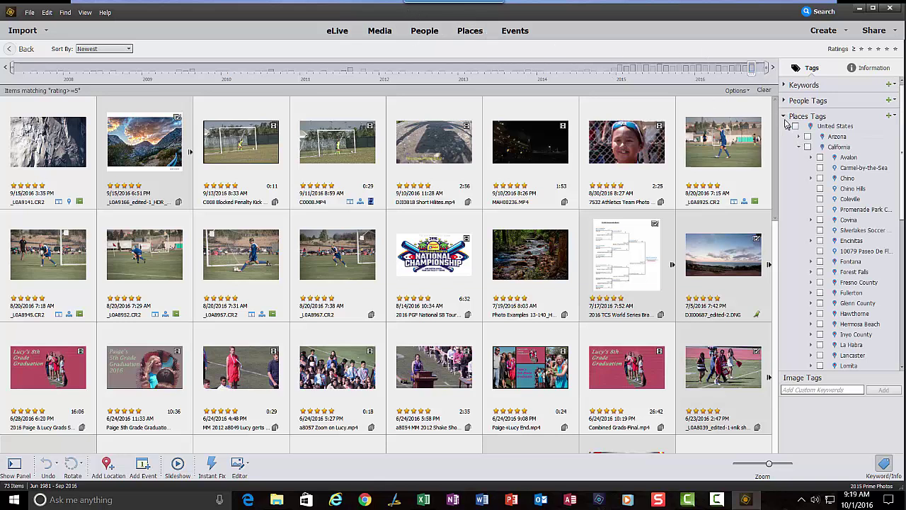
click(784, 117)
click(785, 133)
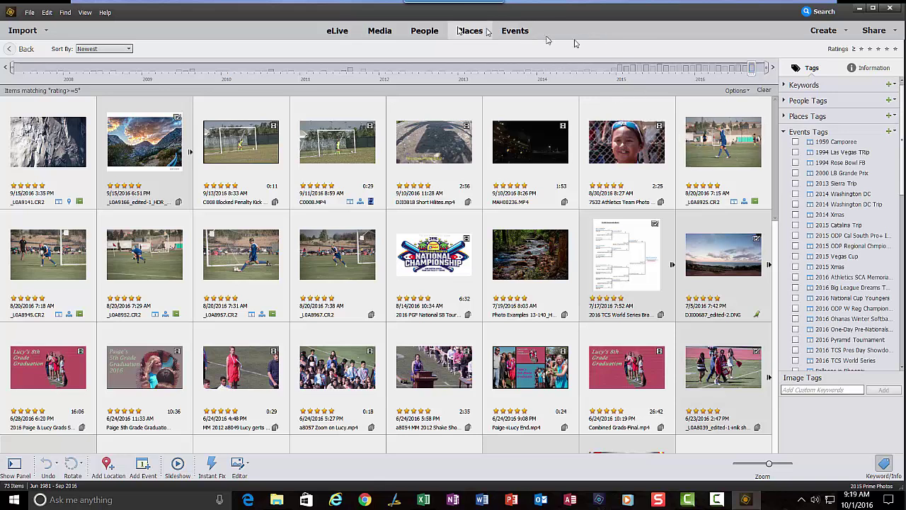
click(784, 132)
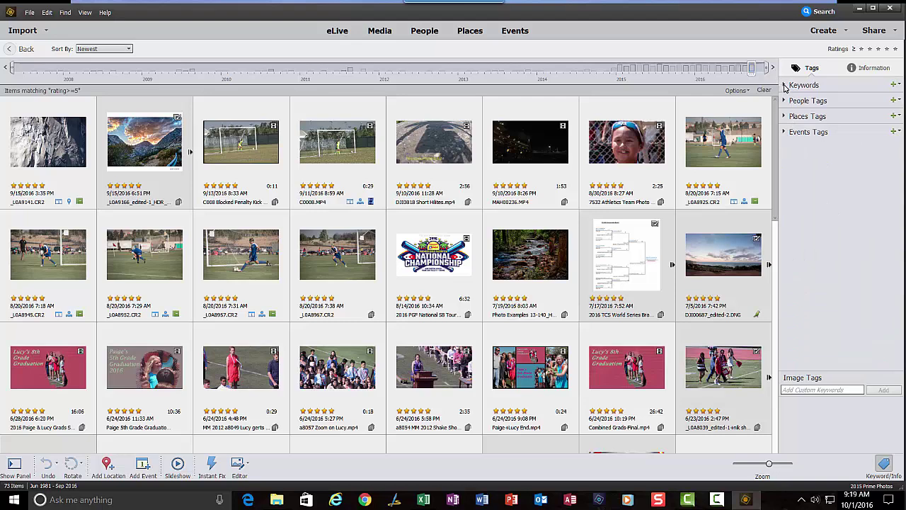
Expand the Keywords tag tree, browse through it, then collapse it again
click(785, 86)
scroll(828, 170, down, 2)
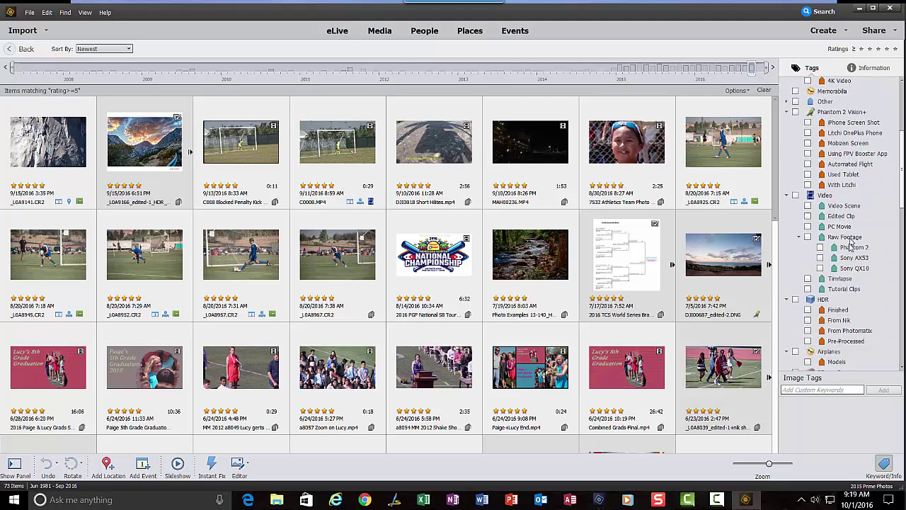
scroll(903, 234, down, 5)
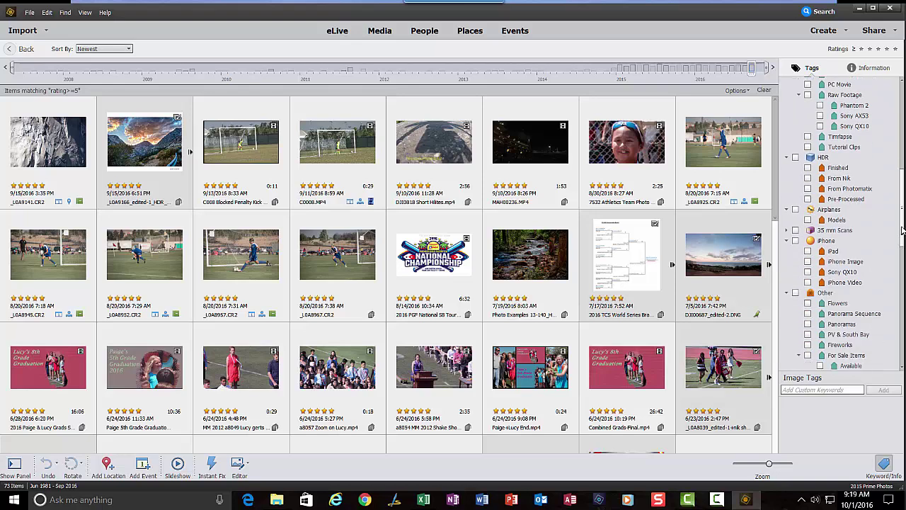
scroll(862, 243, down, 1)
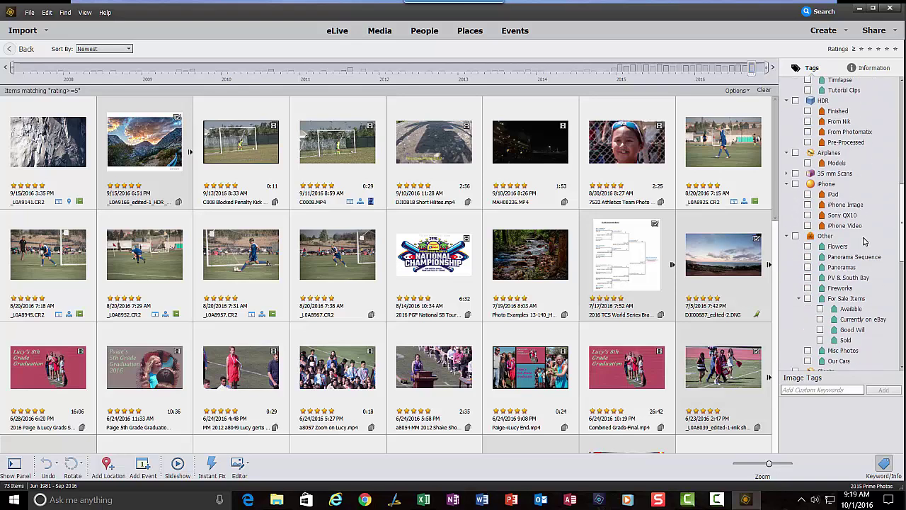
scroll(865, 240, up, 9)
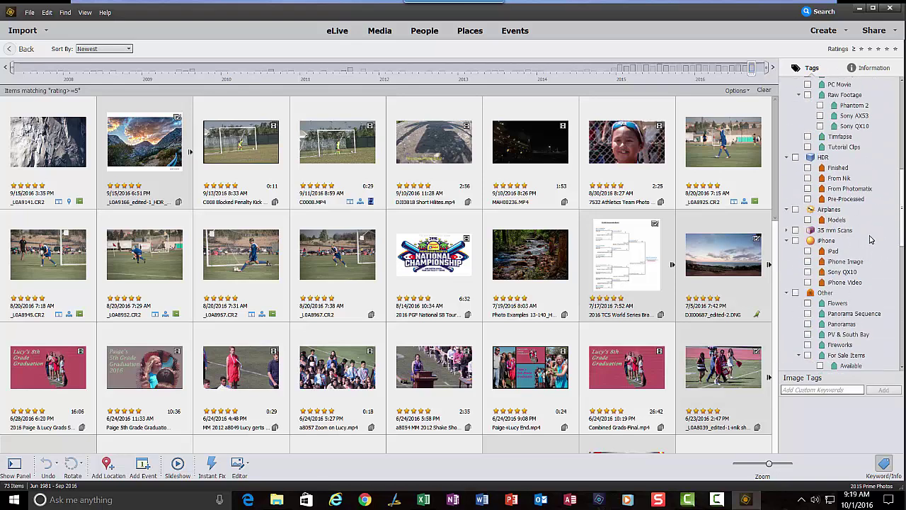
scroll(871, 238, down, 5)
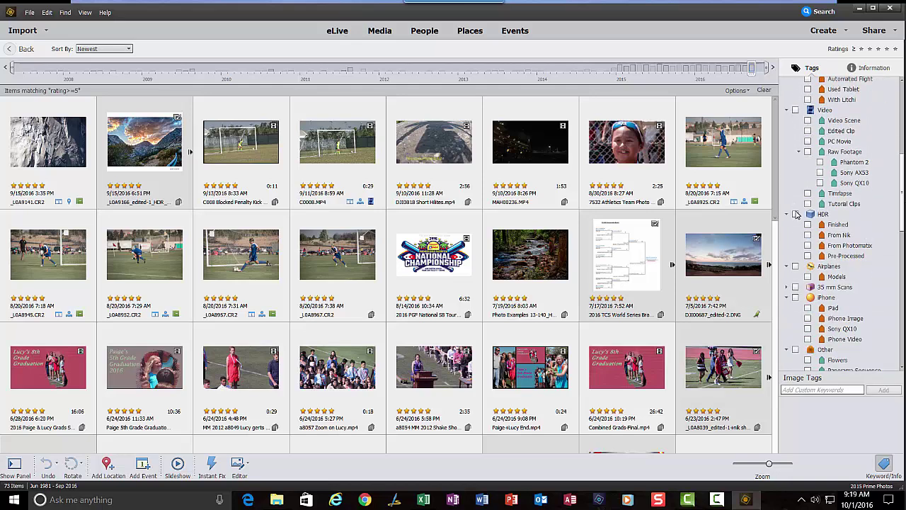
scroll(797, 213, down, 10)
scroll(797, 213, down, 6)
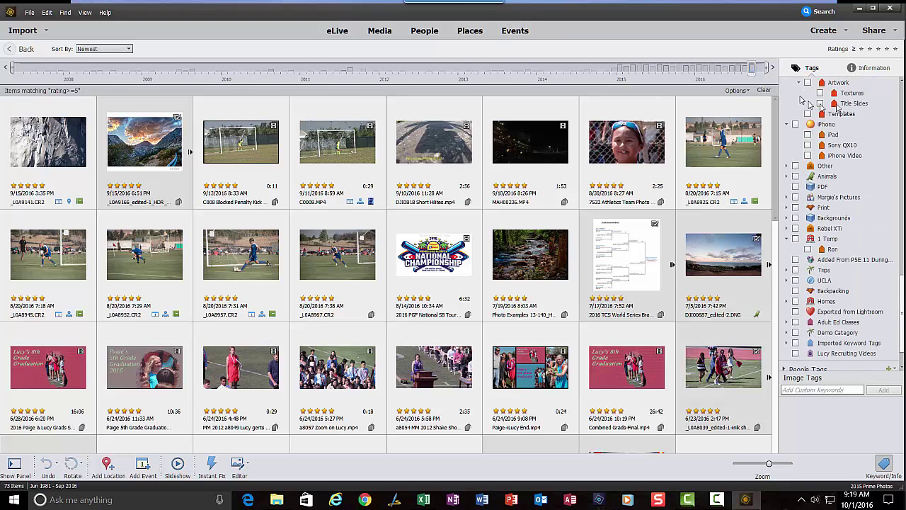
scroll(882, 125, up, 5)
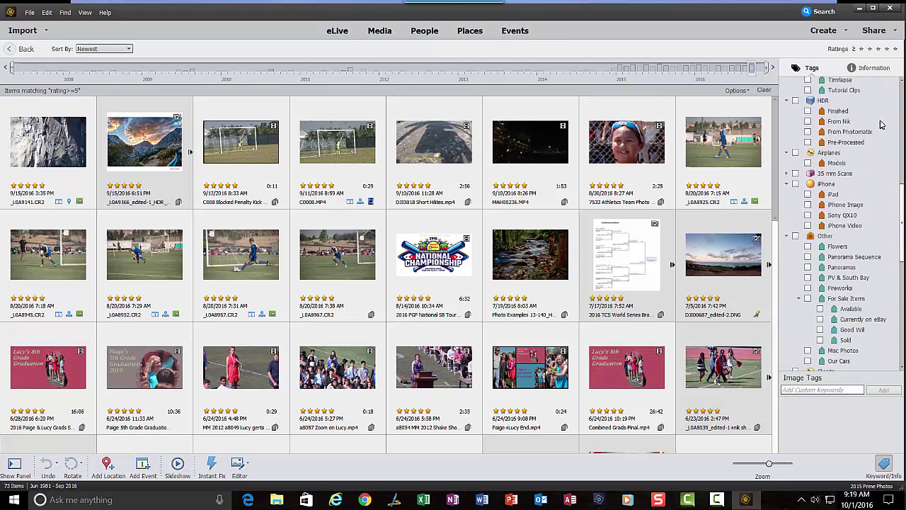
scroll(882, 125, up, 8)
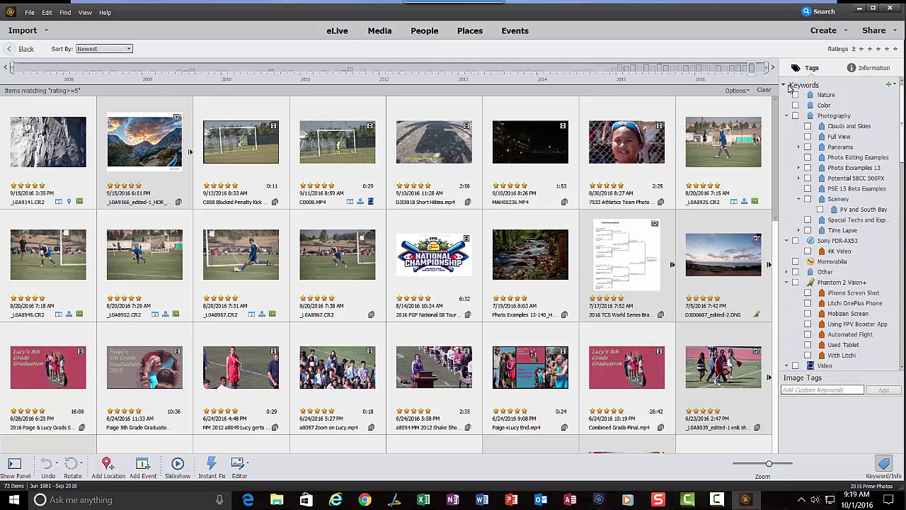
click(785, 85)
Peek at the Places tags, fold them away, and expand the Events tags list
click(785, 116)
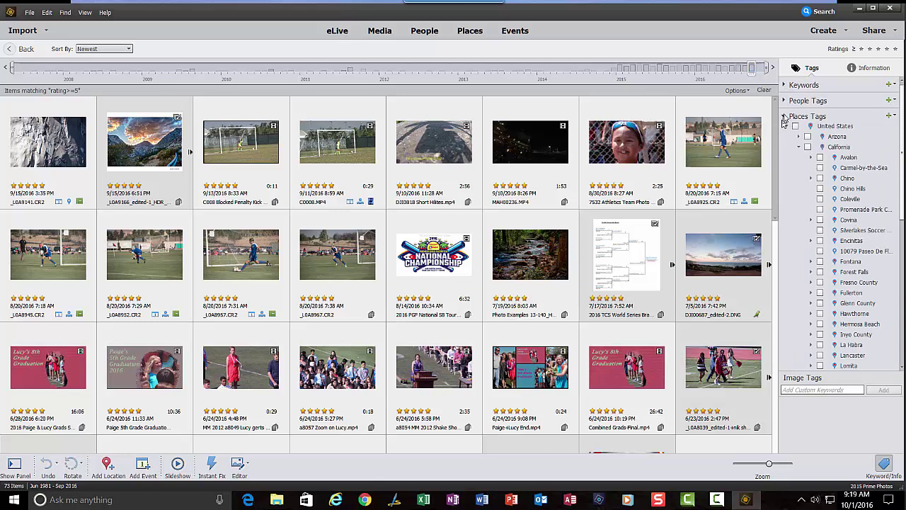
click(785, 116)
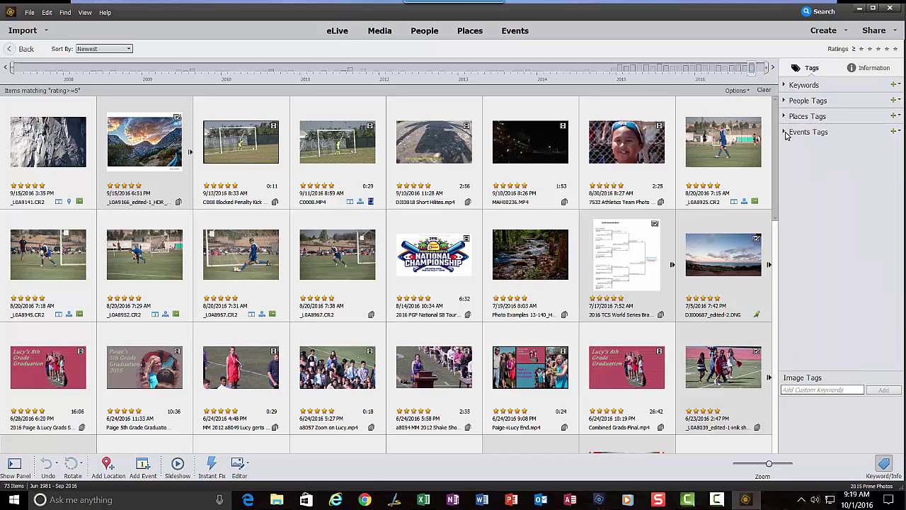
click(784, 133)
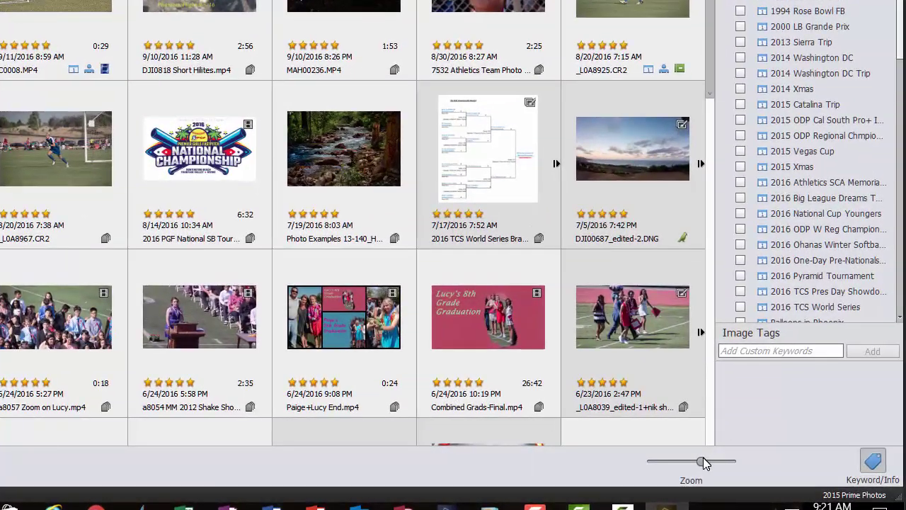
Enlarge the grid thumbnails with the Zoom slider and select the goalkeeper photo _L0A8957.CR2
drag(769, 464, 756, 464)
drag(682, 467, 711, 461)
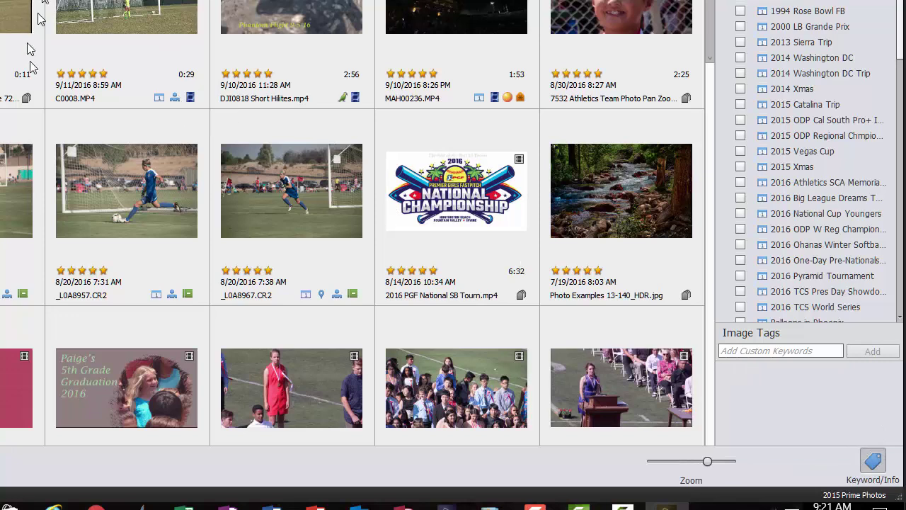
click(104, 177)
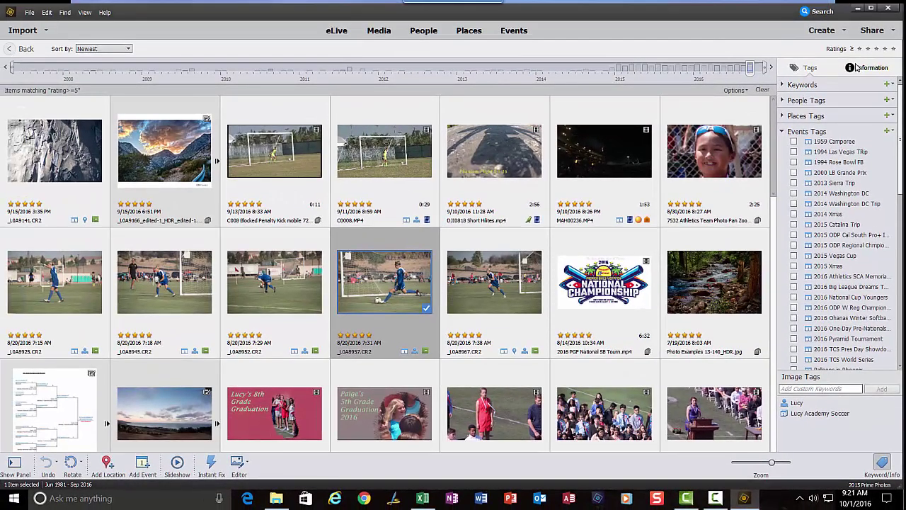
In the Information panel, browse and collapse Metadata, then expand History showing modified and imported dates
click(858, 67)
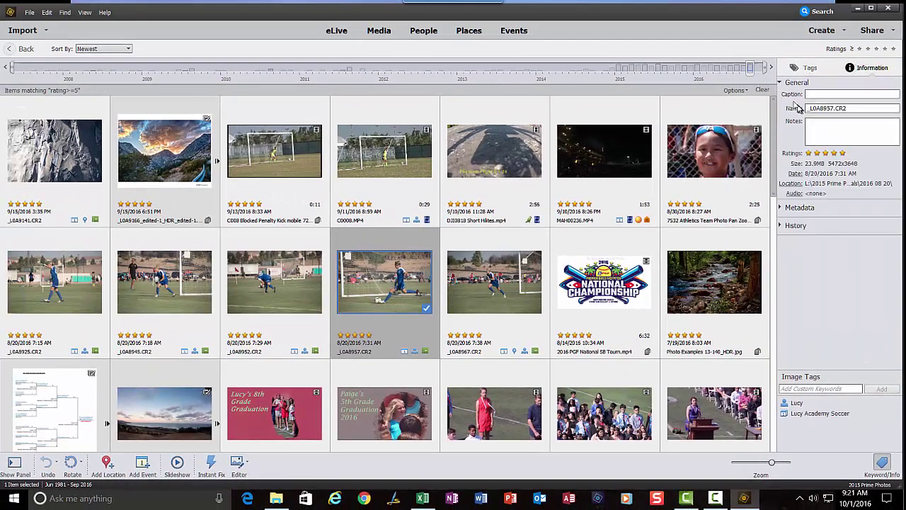
click(781, 207)
scroll(820, 259, down, 3)
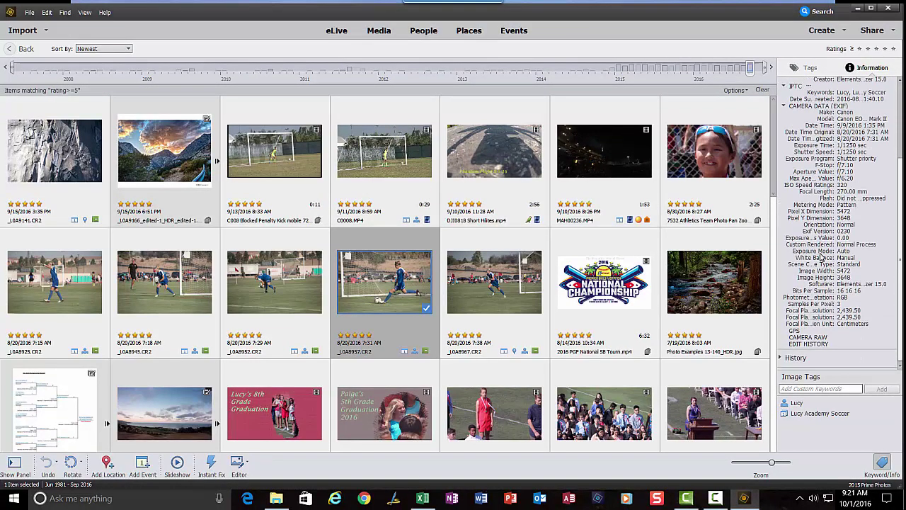
scroll(820, 255, down, 1)
scroll(823, 255, up, 4)
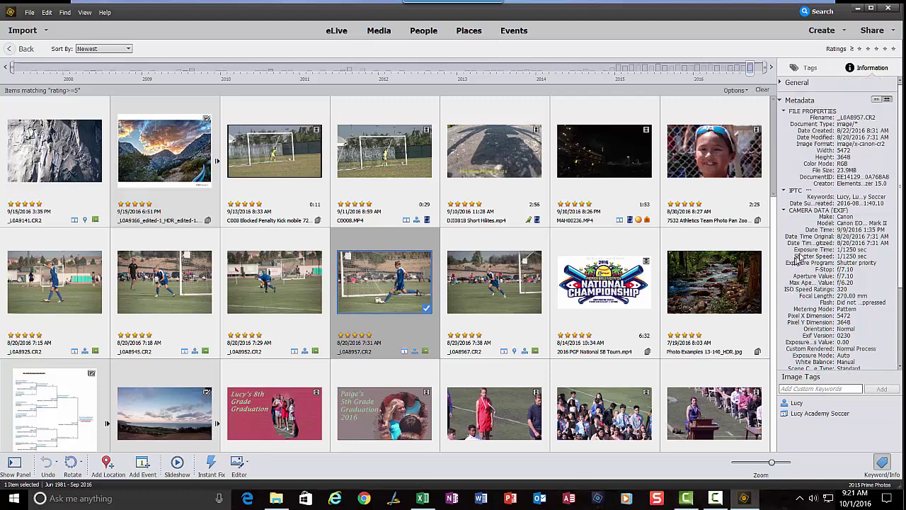
click(783, 100)
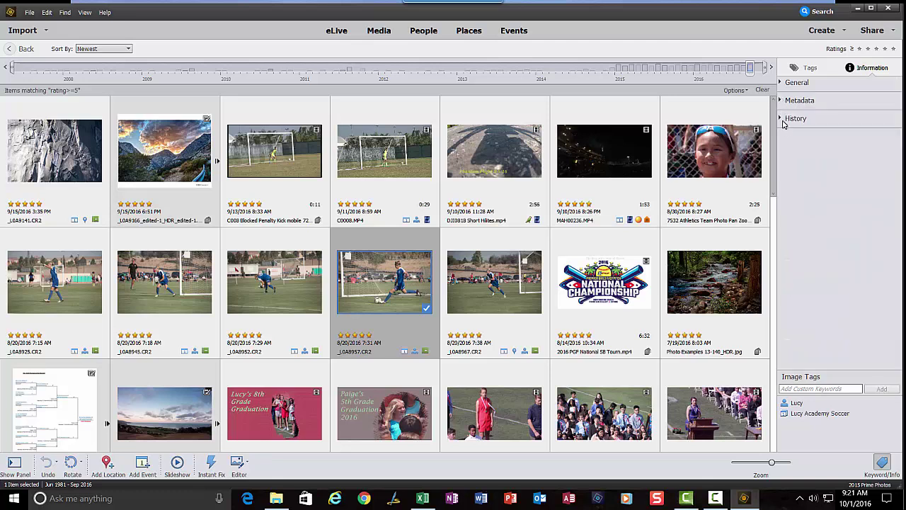
click(782, 119)
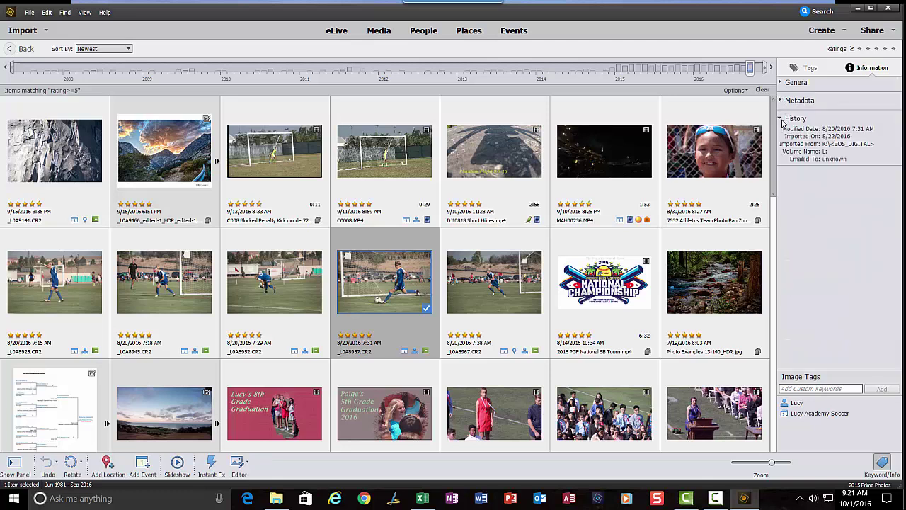
Expand General info for _L0A8957.CR2 (23.9MB, 5472x3648, 8/20/2016), then open the View menu
click(779, 83)
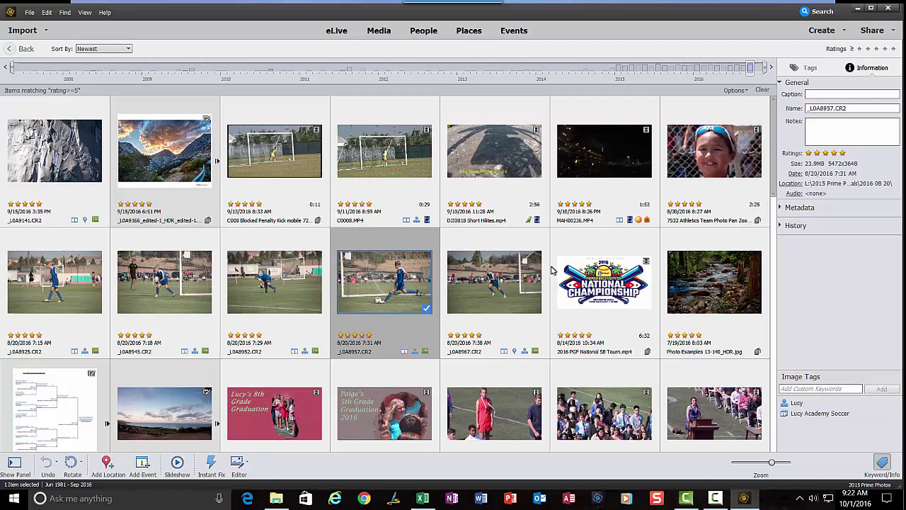
click(84, 12)
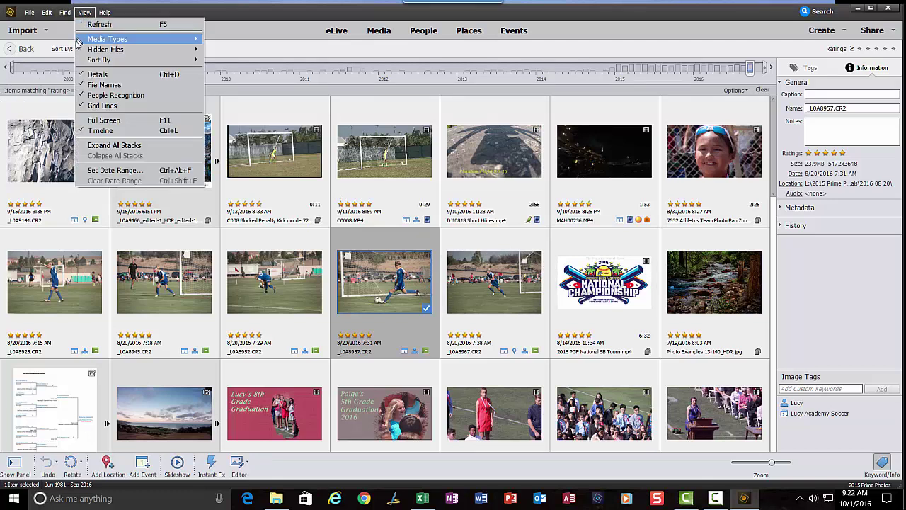
Choose Full Screen to show the goalkeeper photo with a film strip of results below
click(102, 121)
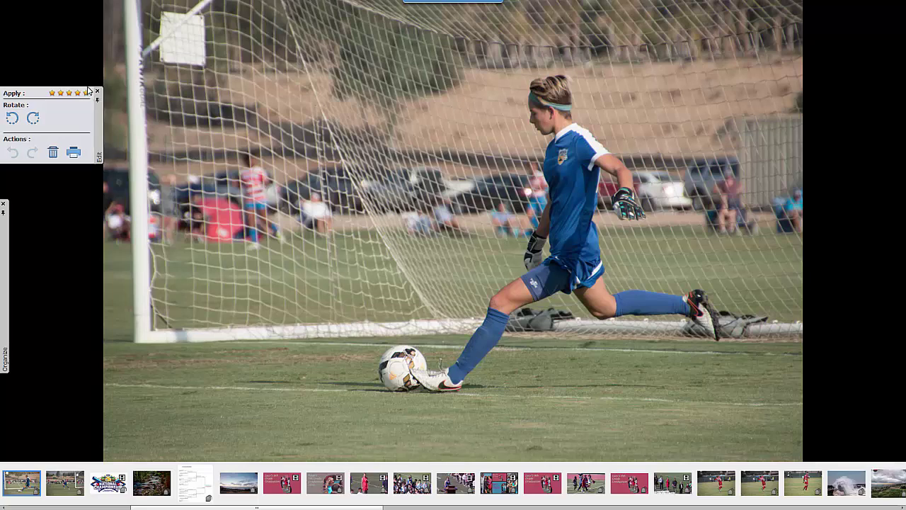
Exit full-screen view with Esc, returning to the five-star results grid
key(Escape)
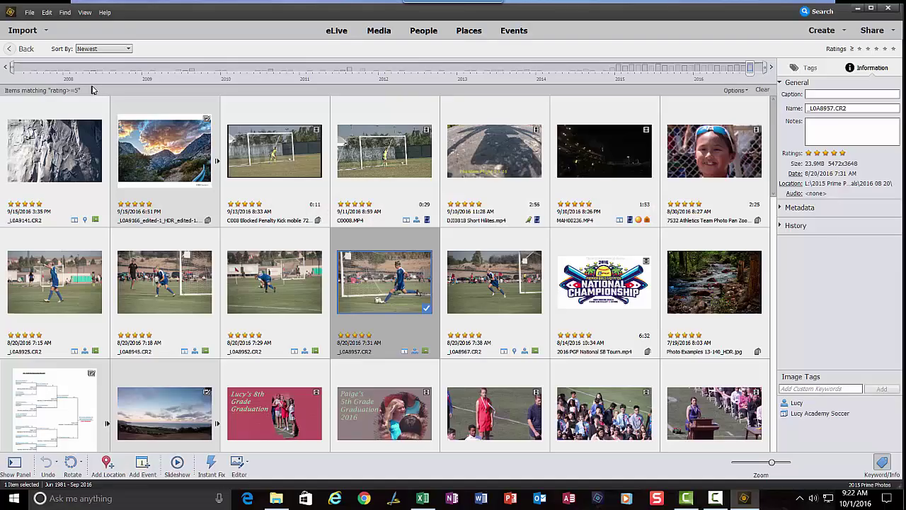